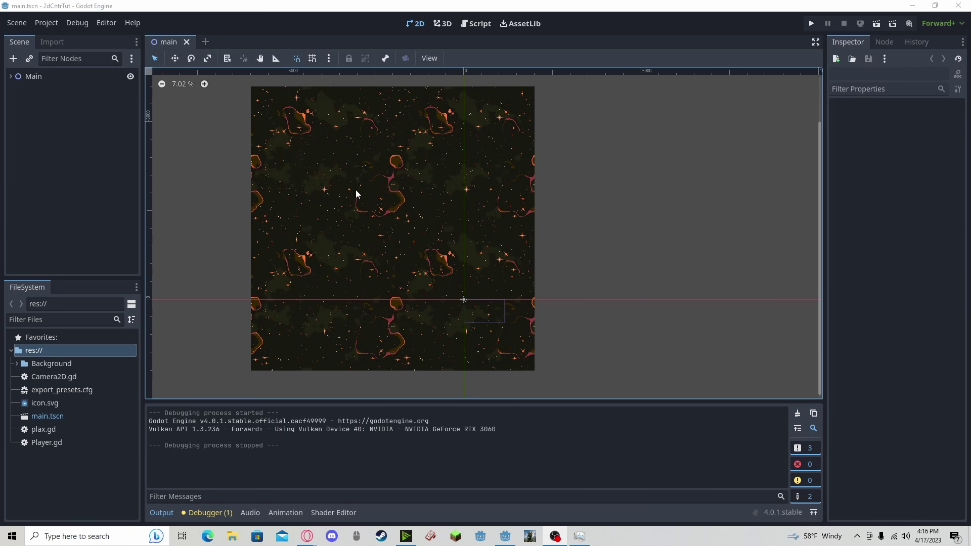
# Pick Compatibility from the Forward+ renderer dropdown at the top right of the editor
pyautogui.click(940, 24)
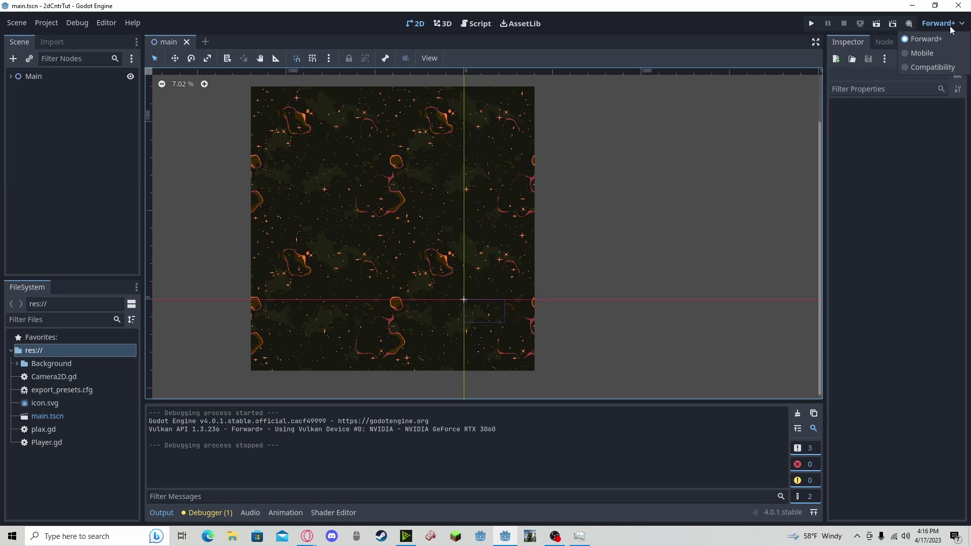
pyautogui.click(936, 66)
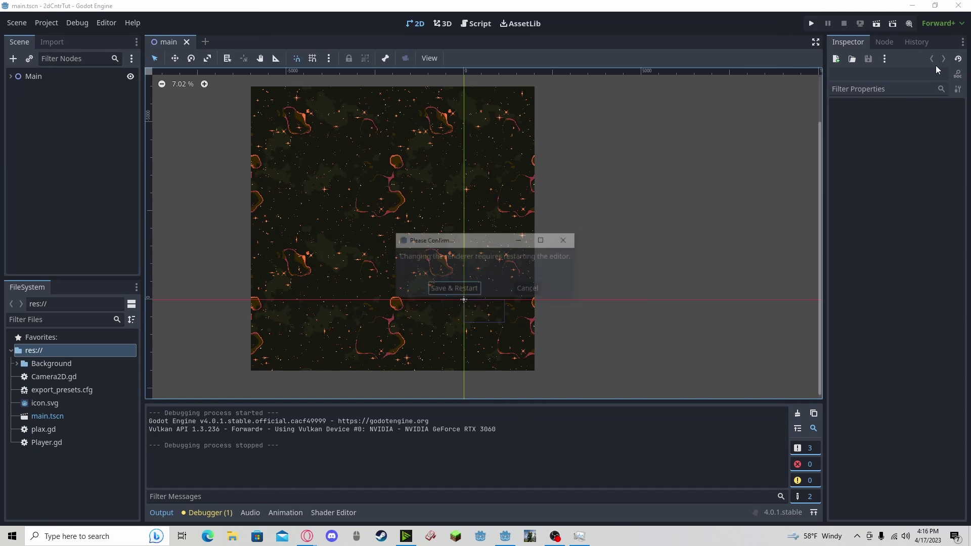
# Save and restart the editor with Compatibility, then dismiss the glow-not-supported warning
pyautogui.click(462, 291)
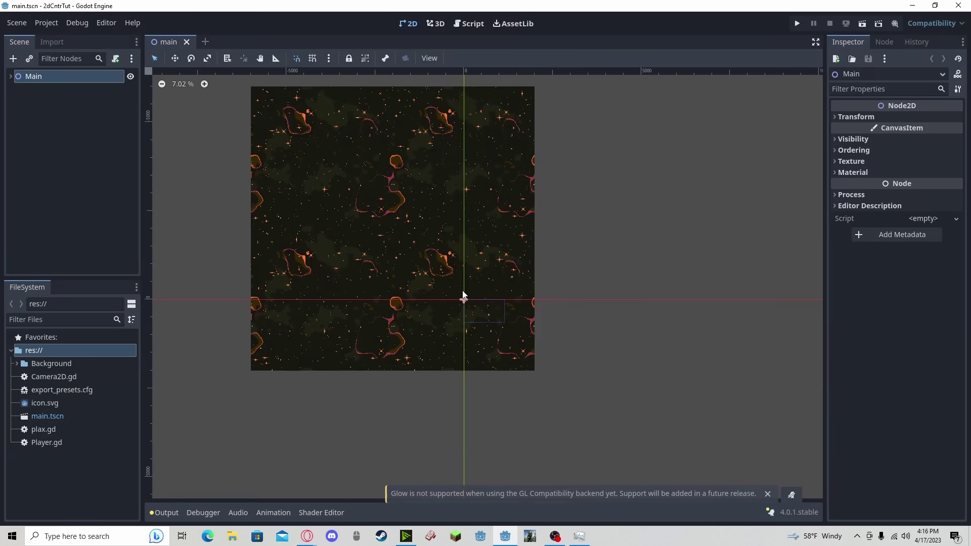
pyautogui.scroll(2, 429, 242)
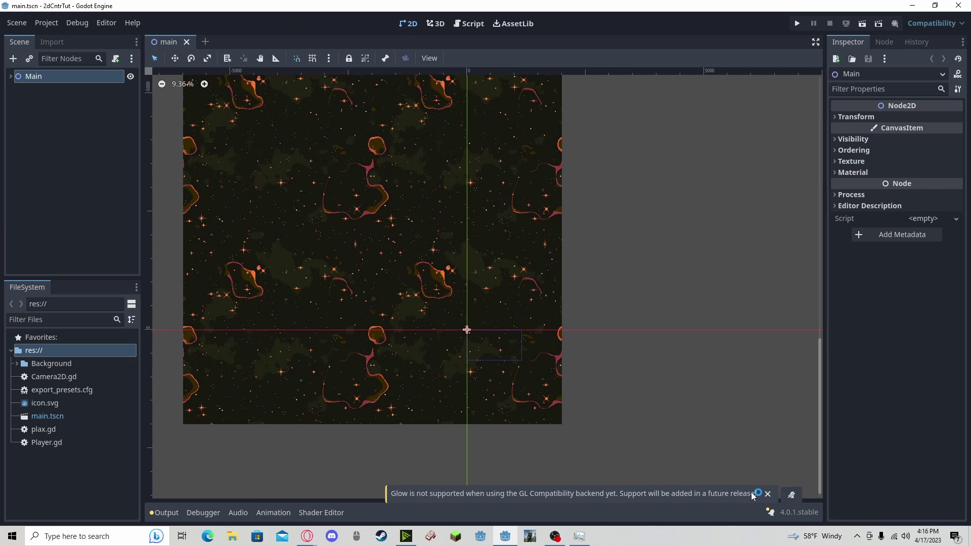
pyautogui.click(767, 493)
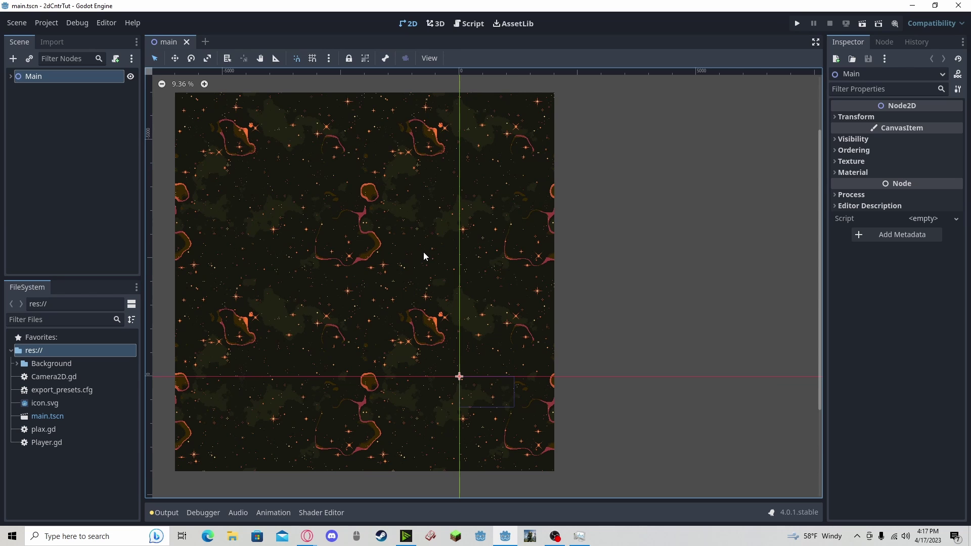
# Install the 4.0.1 export templates from the Official GitHub Releases mirror in Manage Export Templates
pyautogui.click(108, 24)
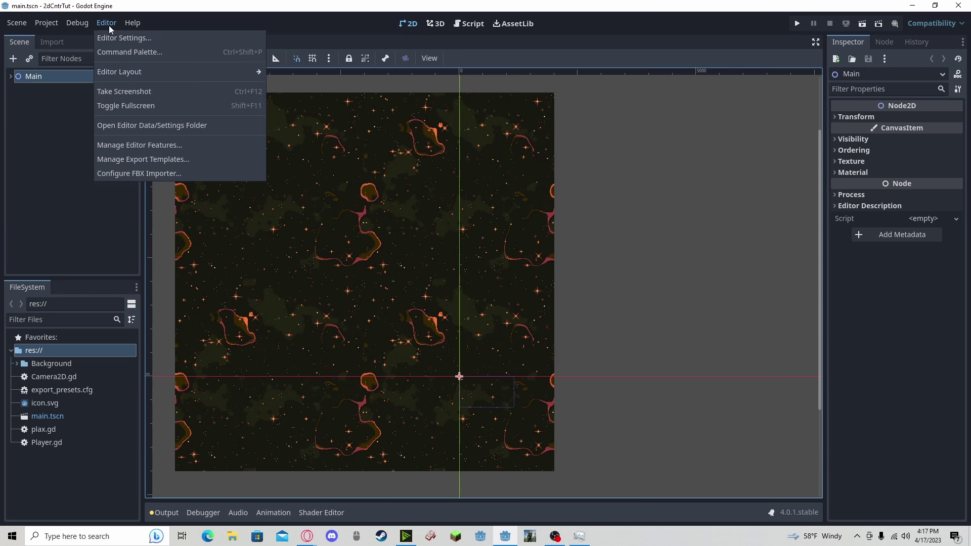
pyautogui.click(143, 160)
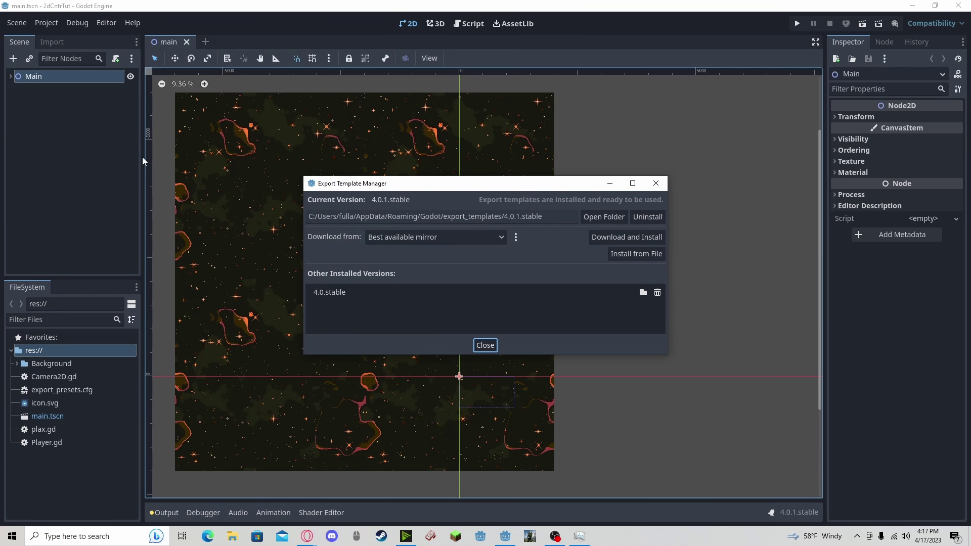
pyautogui.click(390, 238)
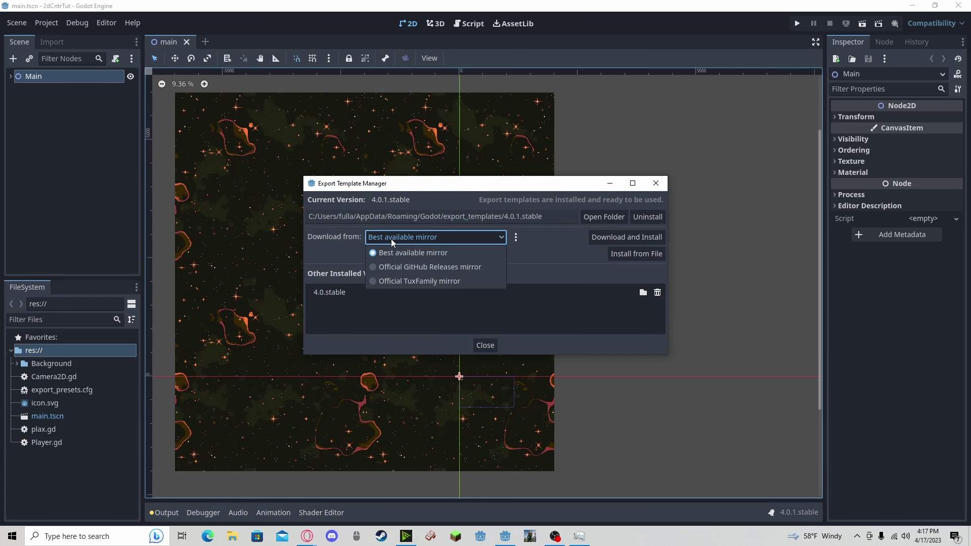
pyautogui.click(402, 267)
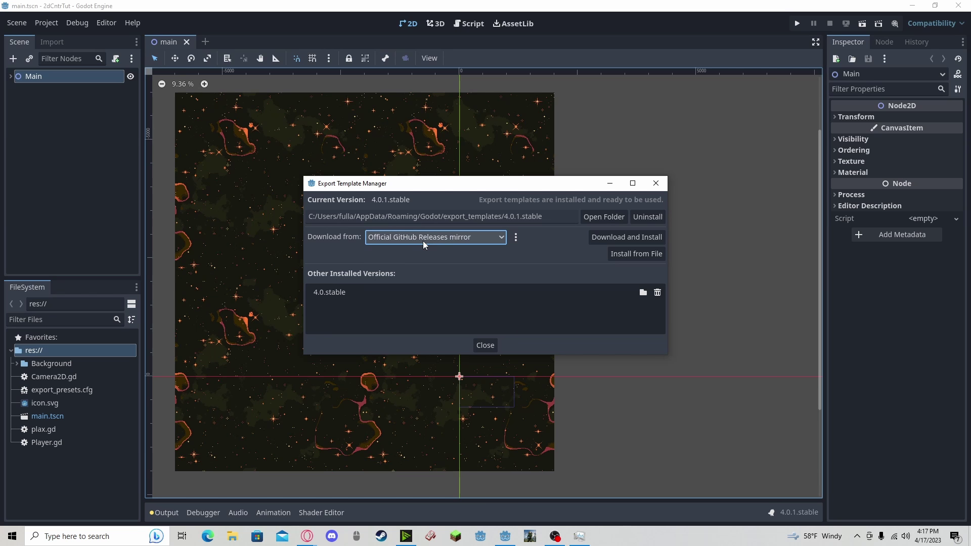
pyautogui.click(651, 238)
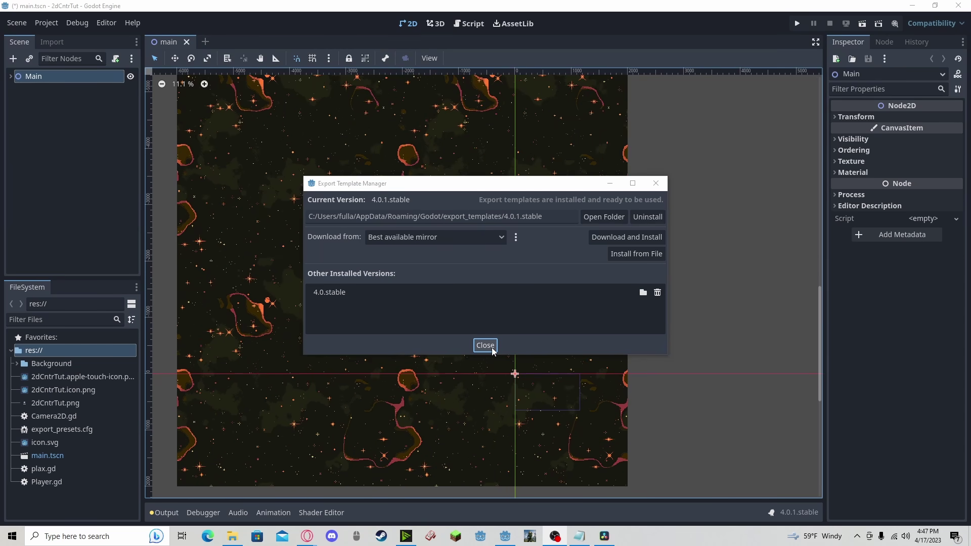
# Close the template manager and add a Web preset in Project > Export
pyautogui.click(492, 347)
pyautogui.click(46, 23)
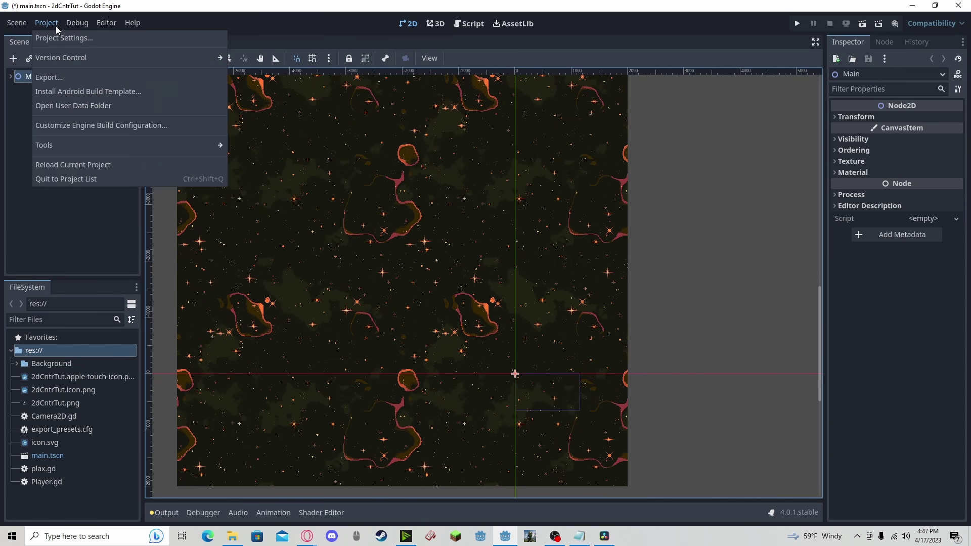
pyautogui.click(58, 77)
pyautogui.click(435, 105)
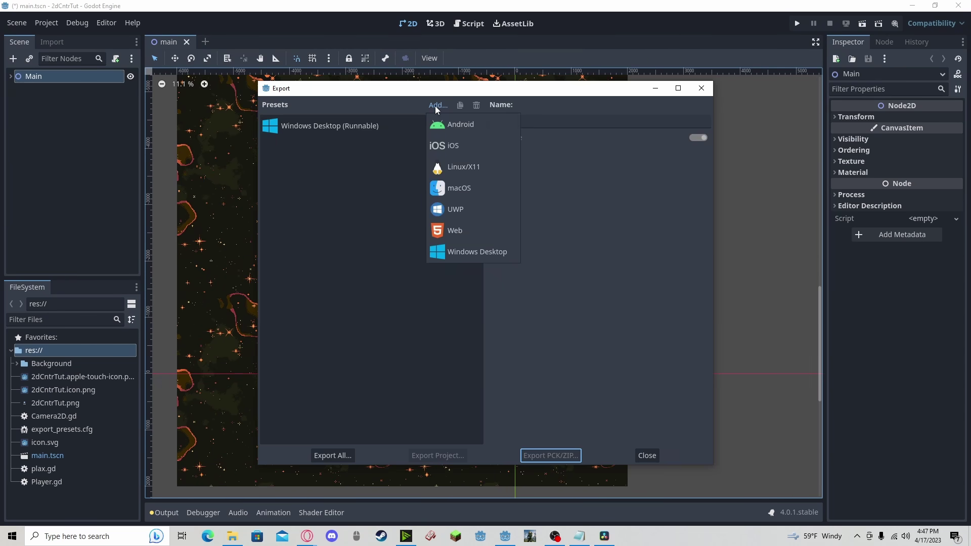
pyautogui.click(453, 238)
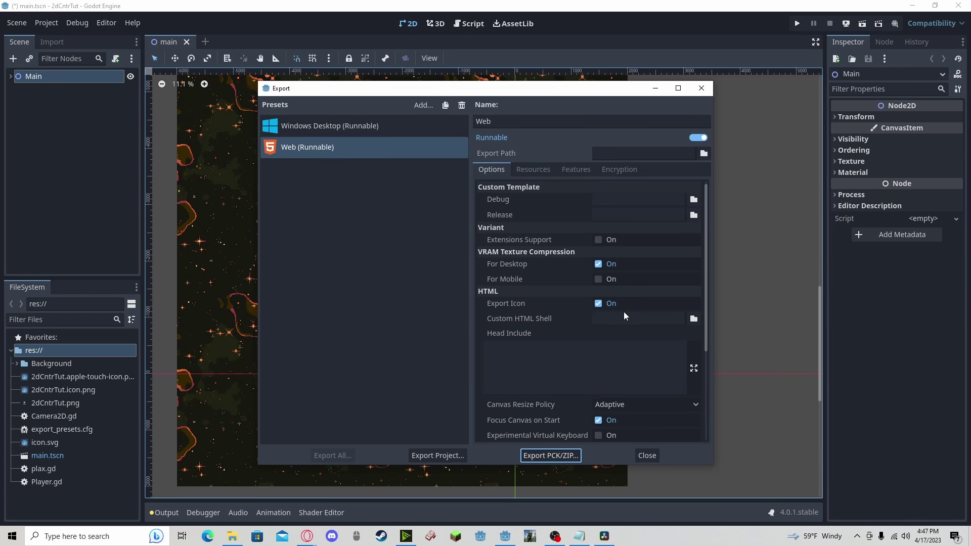
# Export the project with the Web preset, saving it as index.html
pyautogui.scroll(-2, 585, 303)
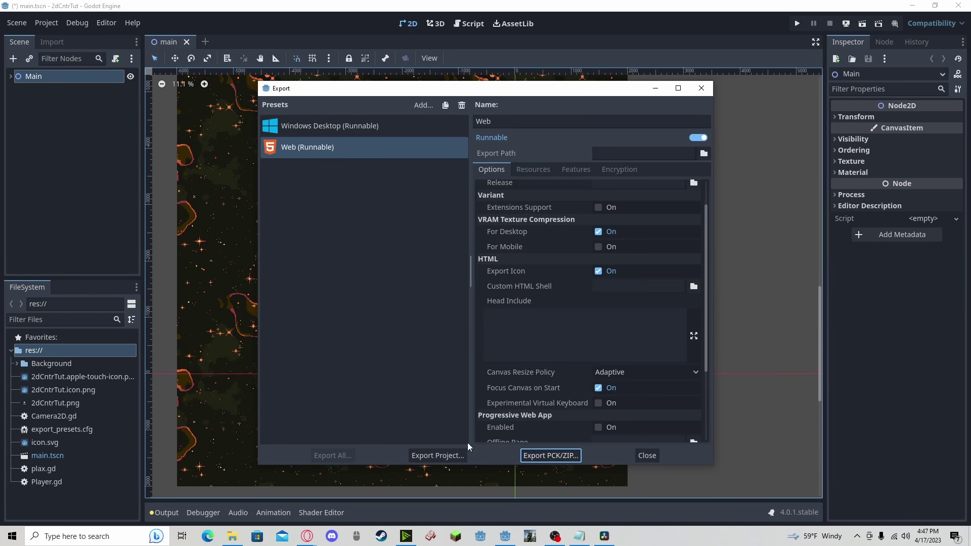
pyautogui.click(438, 455)
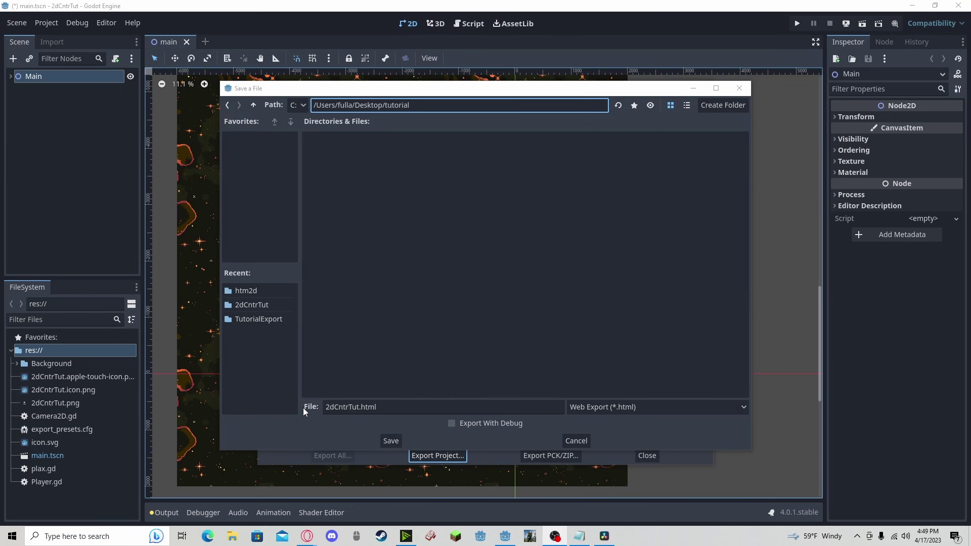
pyautogui.doubleClick(355, 408)
pyautogui.press('BackSpace')
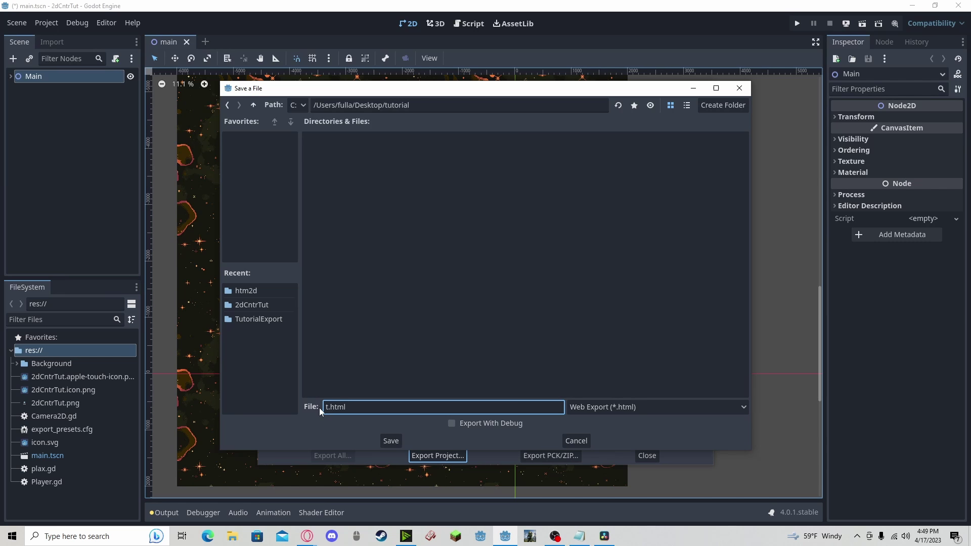
pyautogui.write('index')
pyautogui.click(394, 437)
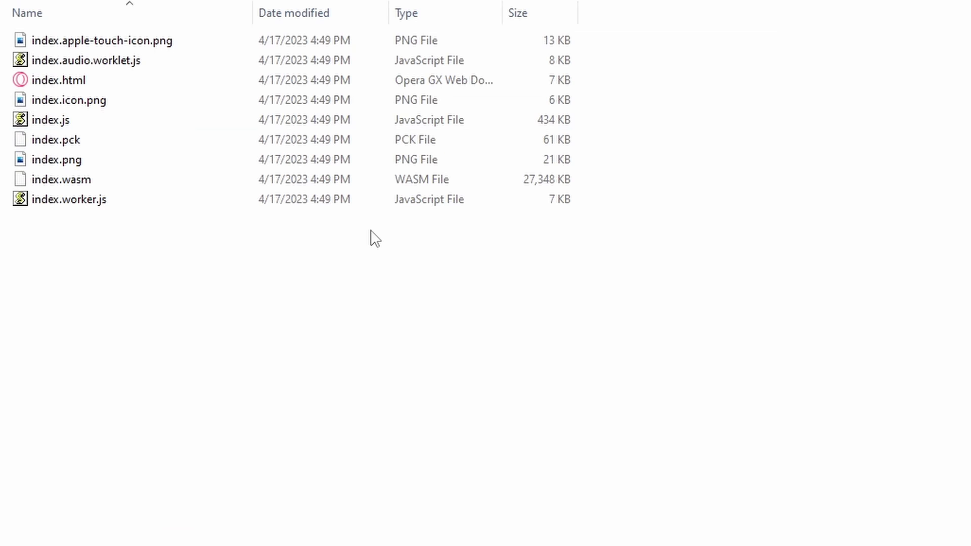
# Create a new folder named game alongside the nine exported web files
pyautogui.moveTo(154, 301); pyautogui.dragTo(170, 43)
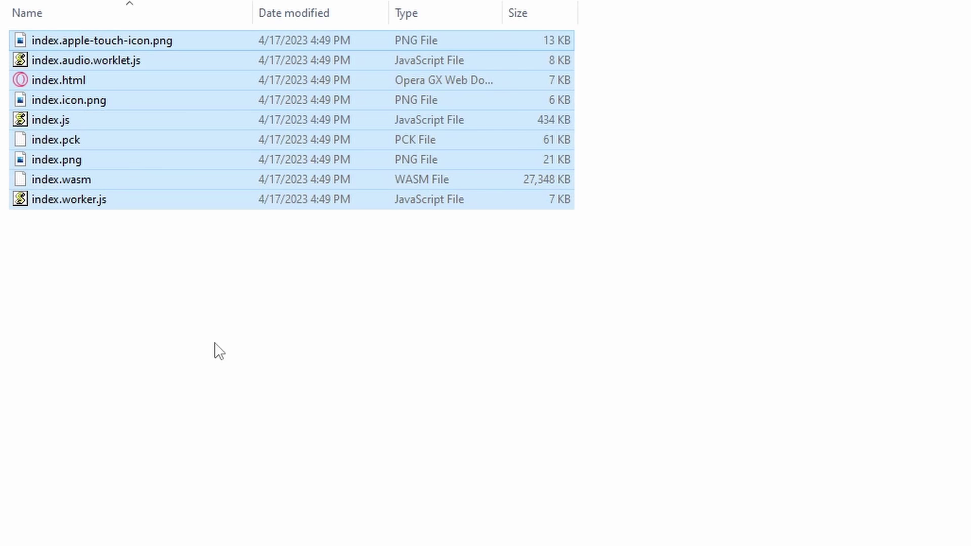
pyautogui.rightClick(214, 341)
pyautogui.hotkey('ctrl', 'shift', 'n')
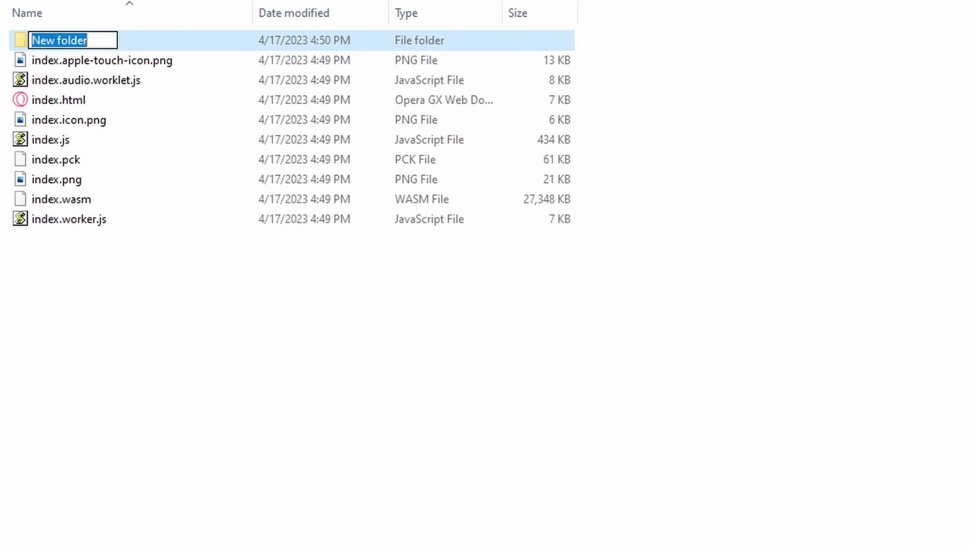
pyautogui.write('game')
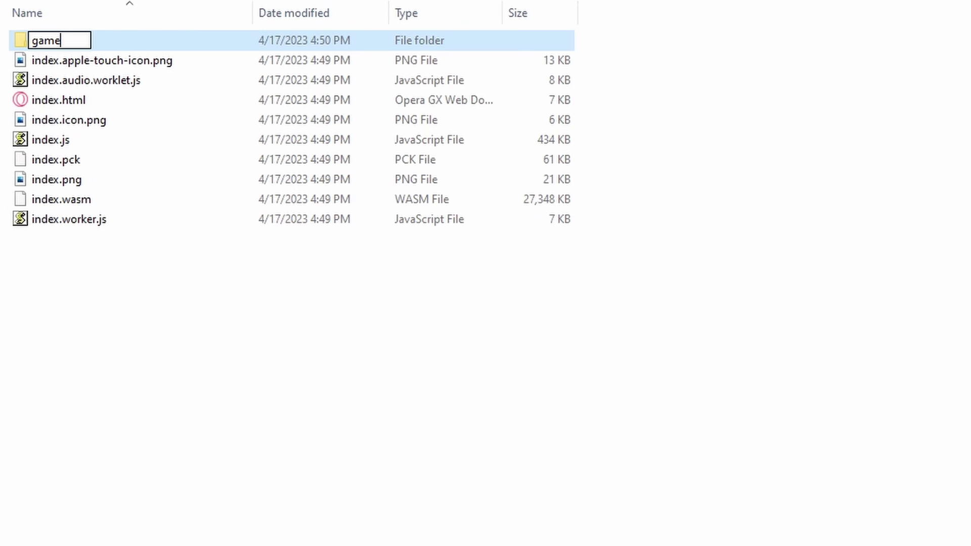
pyautogui.press('Return')
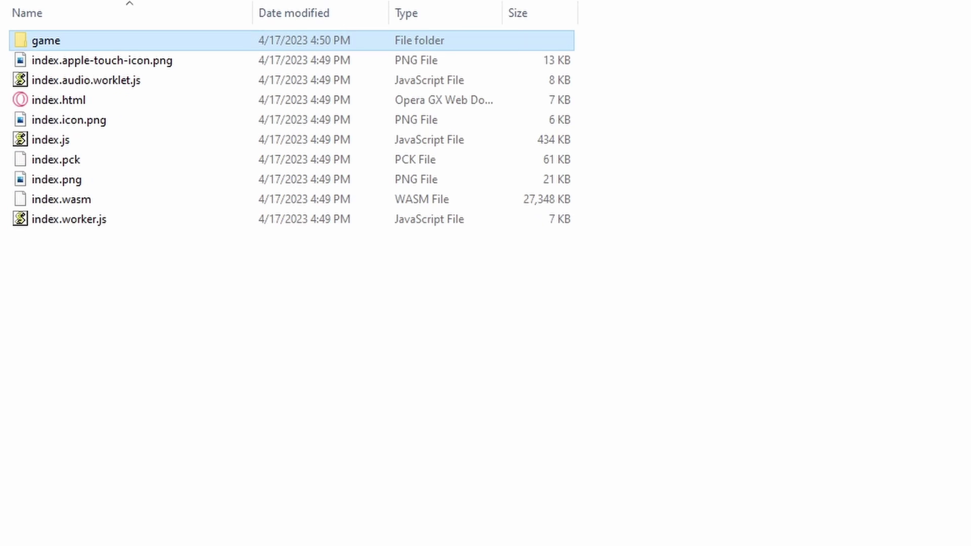
# Move the nine exported files into game and compress the folder into game.zip
pyautogui.click(124, 63)
pyautogui.keyDown('shift'); pyautogui.click(114, 211); pyautogui.keyUp('shift')
pyautogui.moveTo(130, 132); pyautogui.dragTo(137, 32)
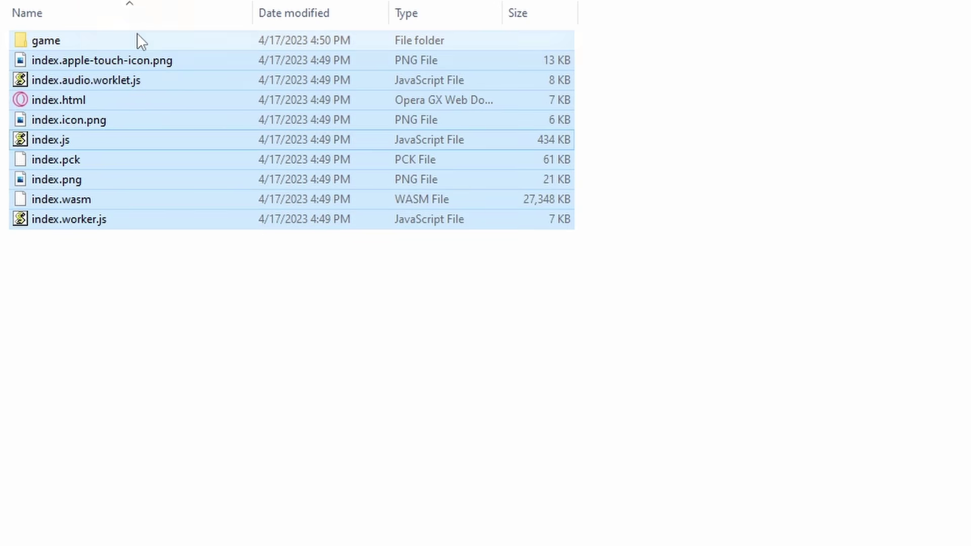
pyautogui.rightClick(131, 34)
pyautogui.moveTo(222, 253)
pyautogui.click(467, 276)
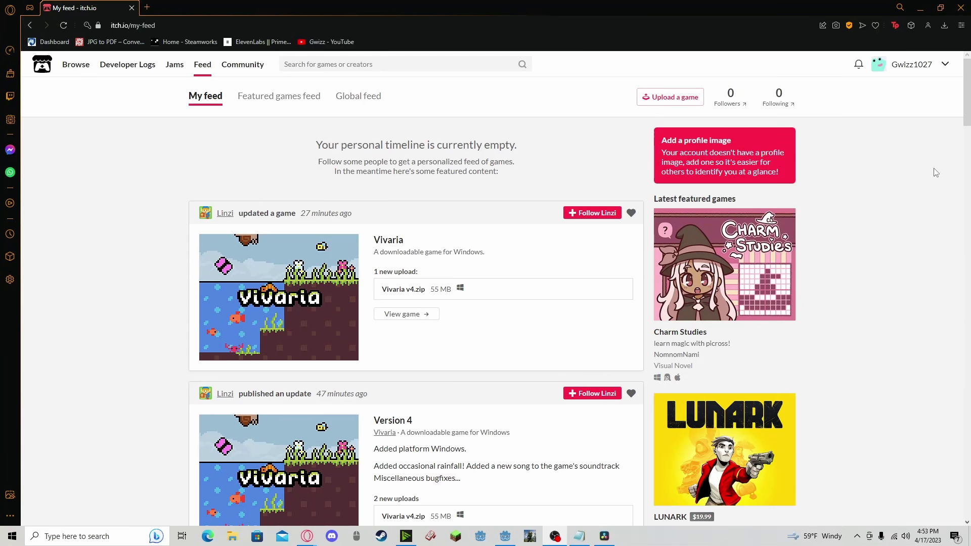
# Start a new itch.io project from the account menu and title it HTML Tutorial
pyautogui.click(945, 64)
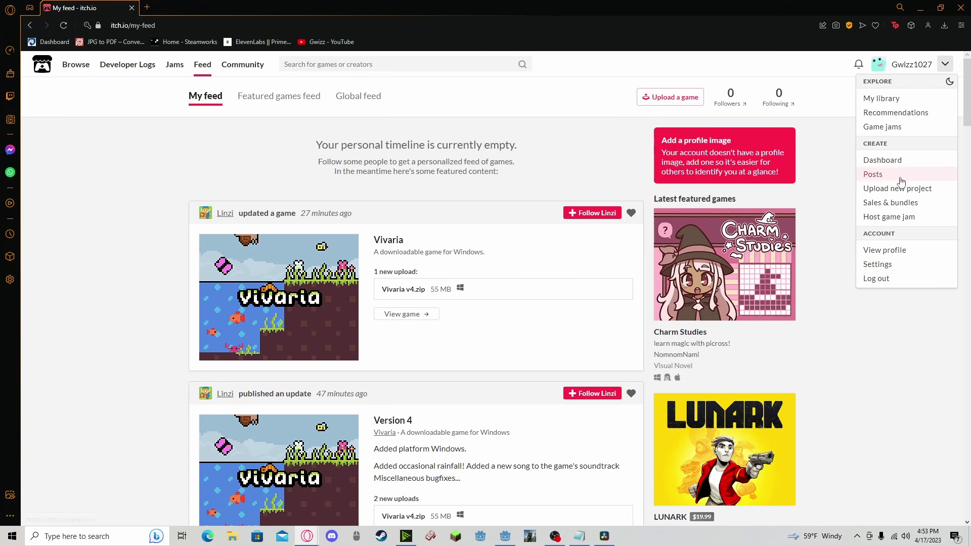
pyautogui.click(892, 190)
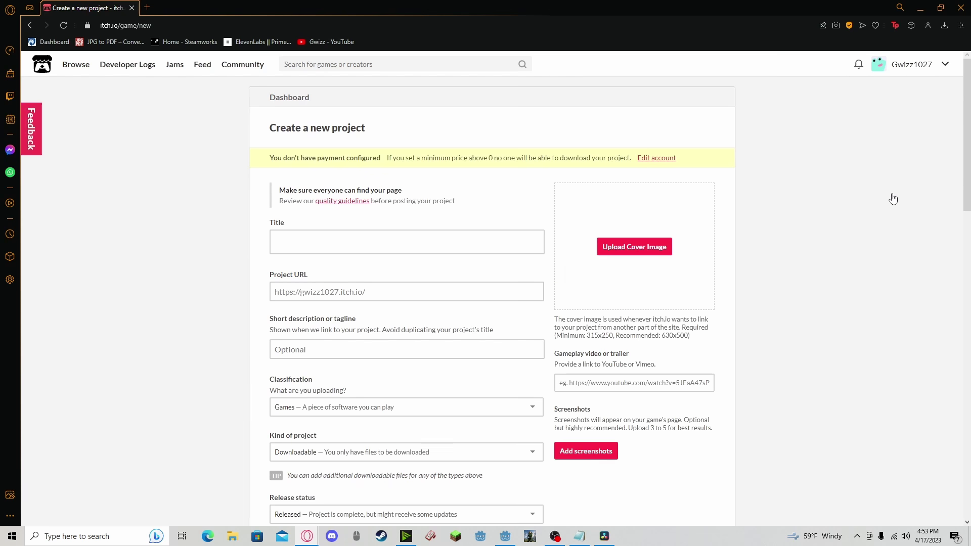
pyautogui.click(340, 241)
pyautogui.write('Test')
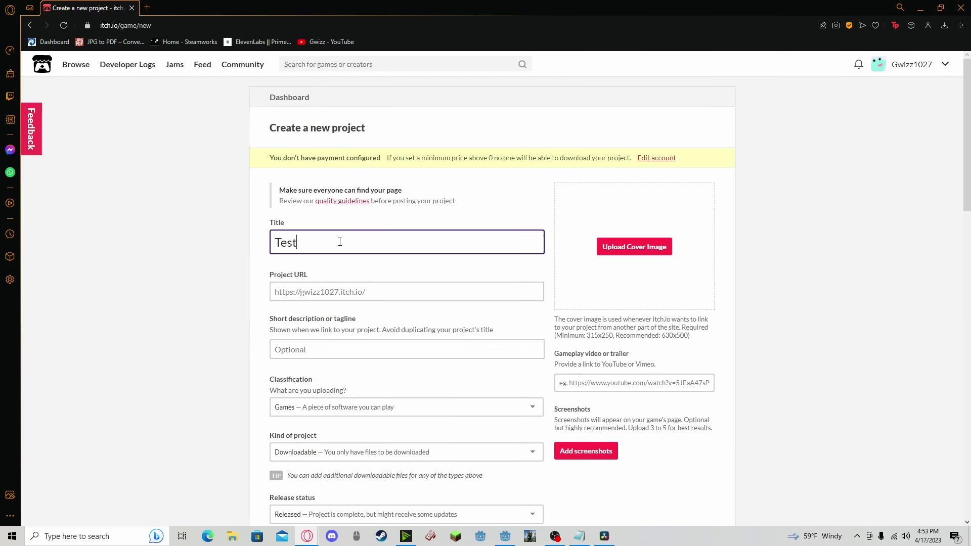
pyautogui.press('BackSpace')
pyautogui.press('BackSpace')
pyautogui.press('BackSpace')
pyautogui.write('utorial')
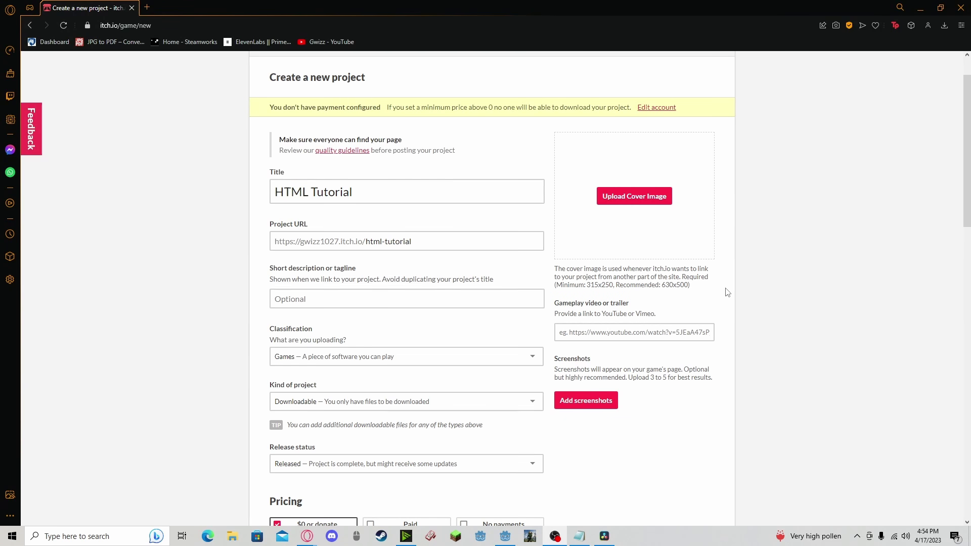
# Set the project's Kind of project to HTML
pyautogui.scroll(-2, 708, 317)
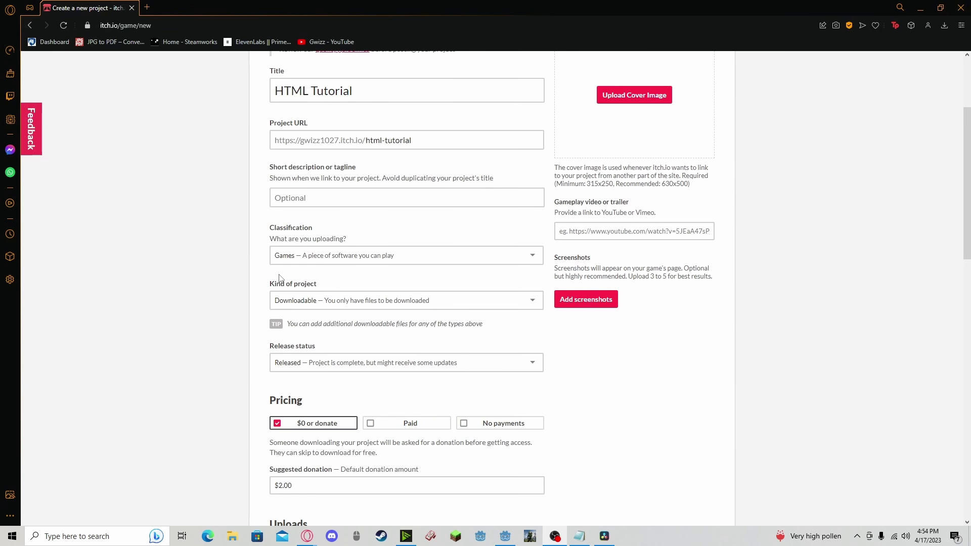
pyautogui.moveTo(273, 287); pyautogui.dragTo(352, 291)
pyautogui.click(317, 302)
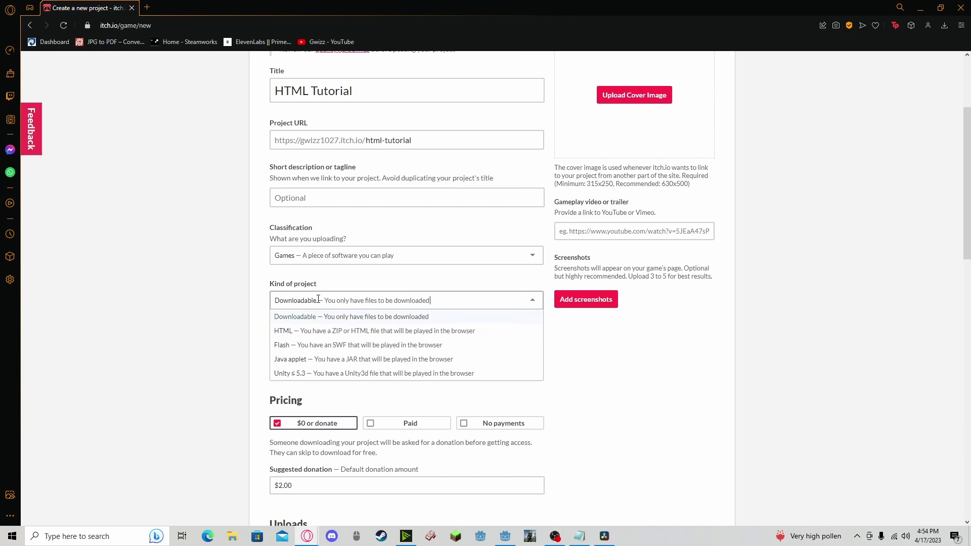
pyautogui.click(310, 331)
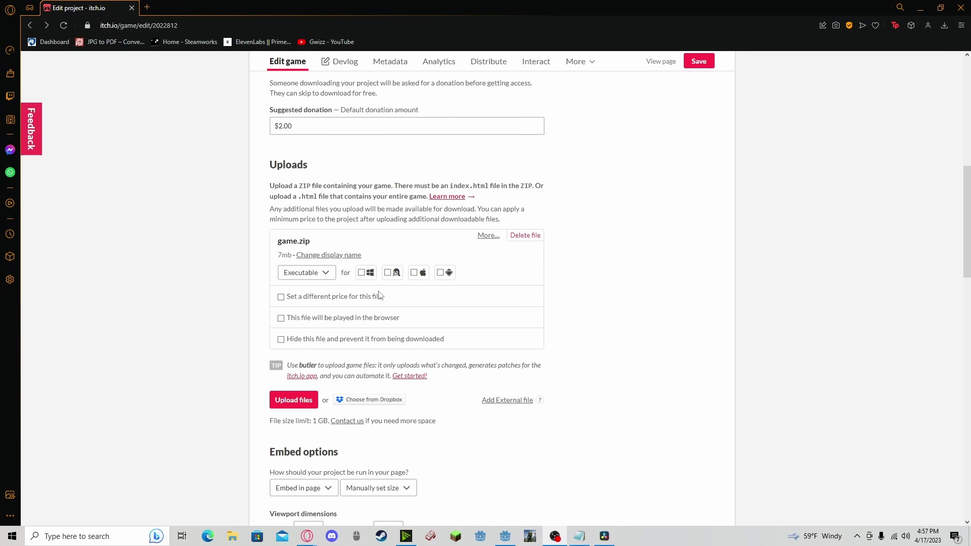
# Tick SharedArrayBuffer support under Frame options, keeping the 640 × 360 px embed size
pyautogui.scroll(-5, 381, 296)
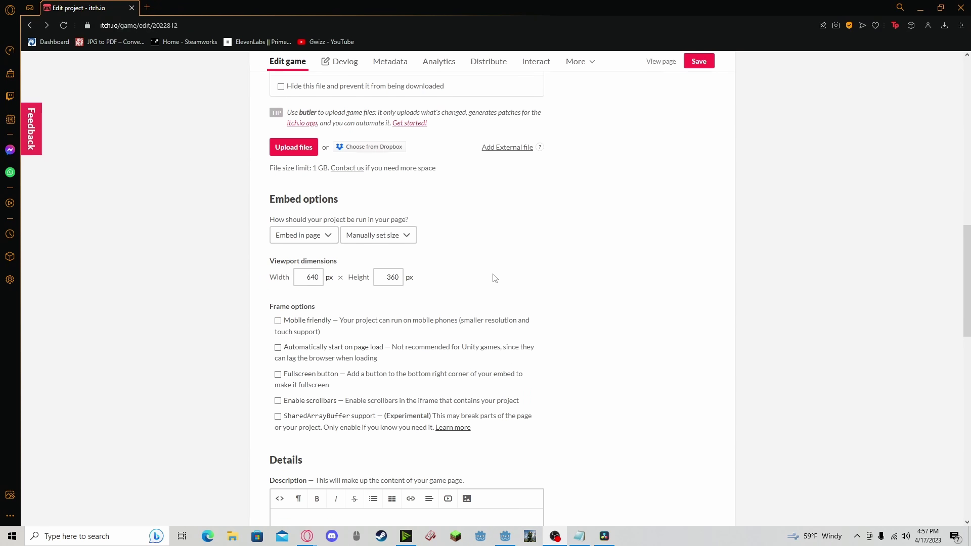
pyautogui.scroll(-1, 495, 278)
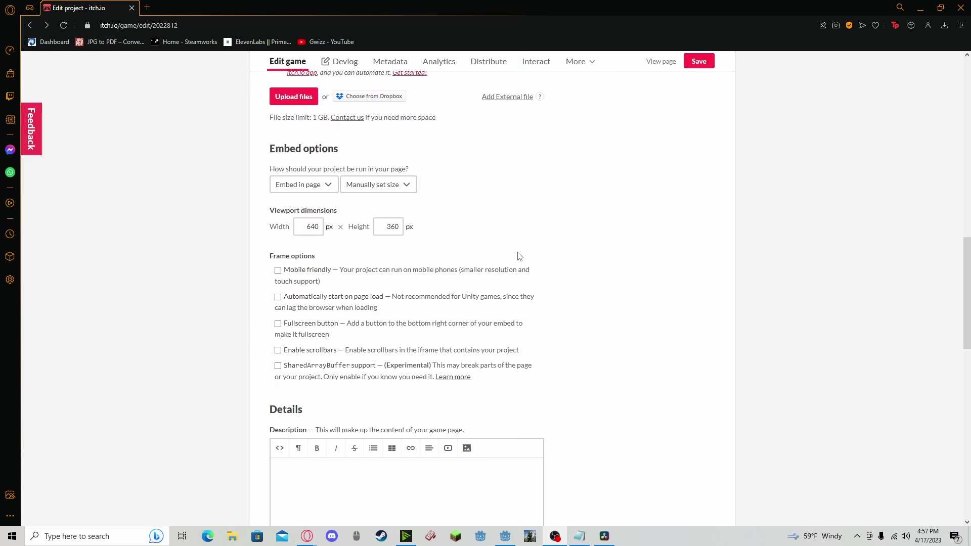
pyautogui.click(278, 367)
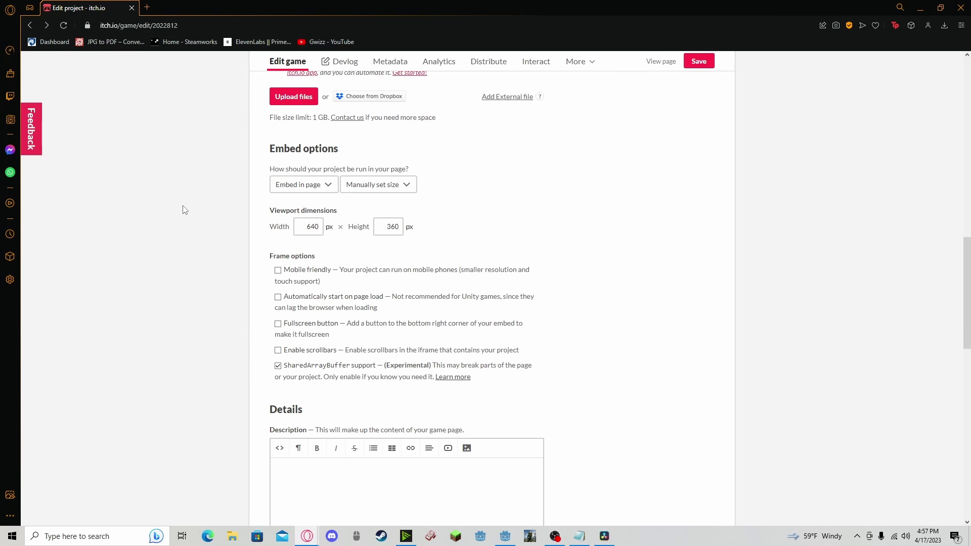
pyautogui.scroll(-14, 184, 209)
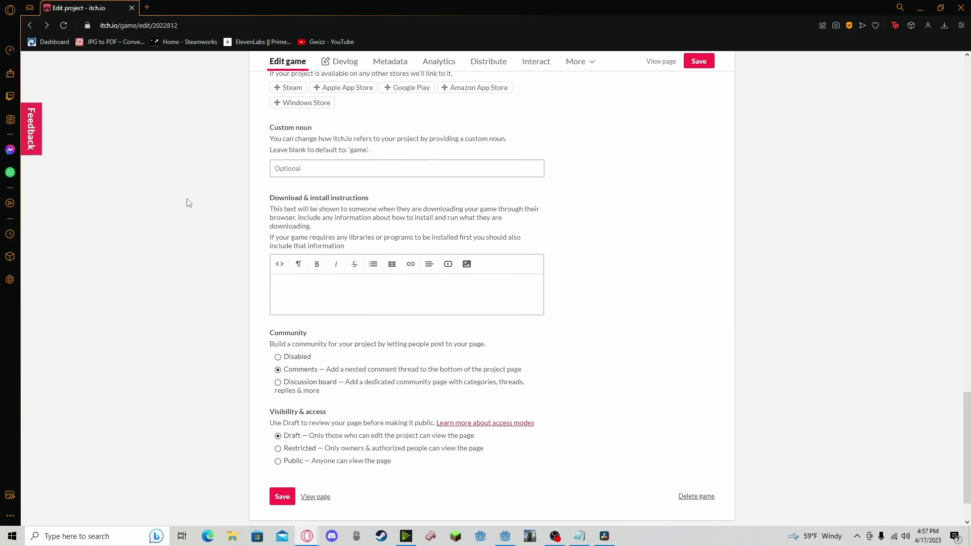
pyautogui.scroll(-1, 189, 203)
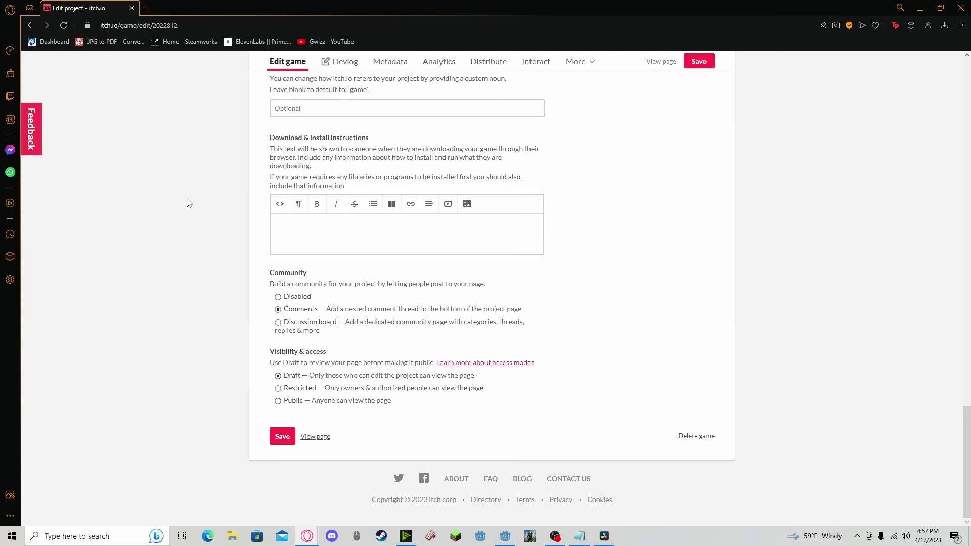
# Save the project, test the game on its draft page, and return to the edit page
pyautogui.click(282, 436)
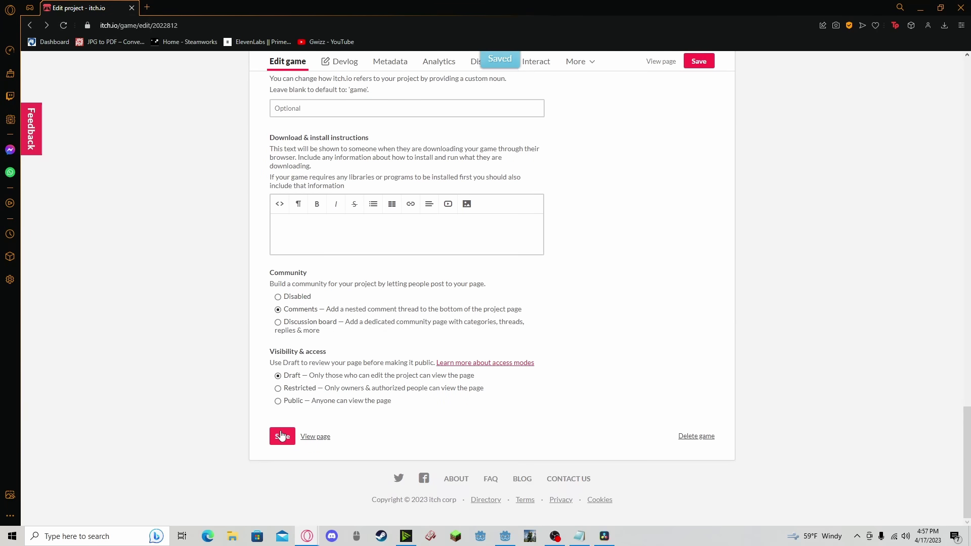
pyautogui.click(313, 437)
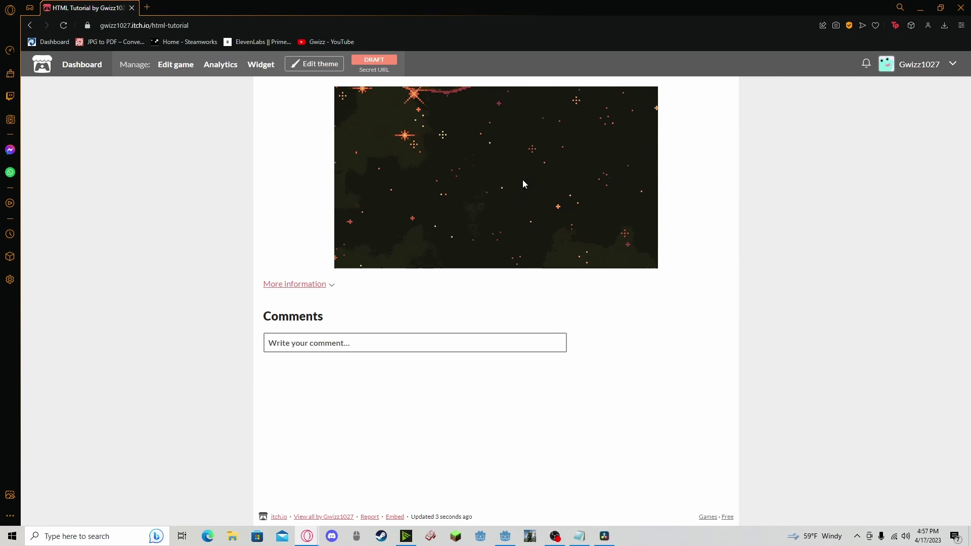
pyautogui.hotkey('alt', 'Left')
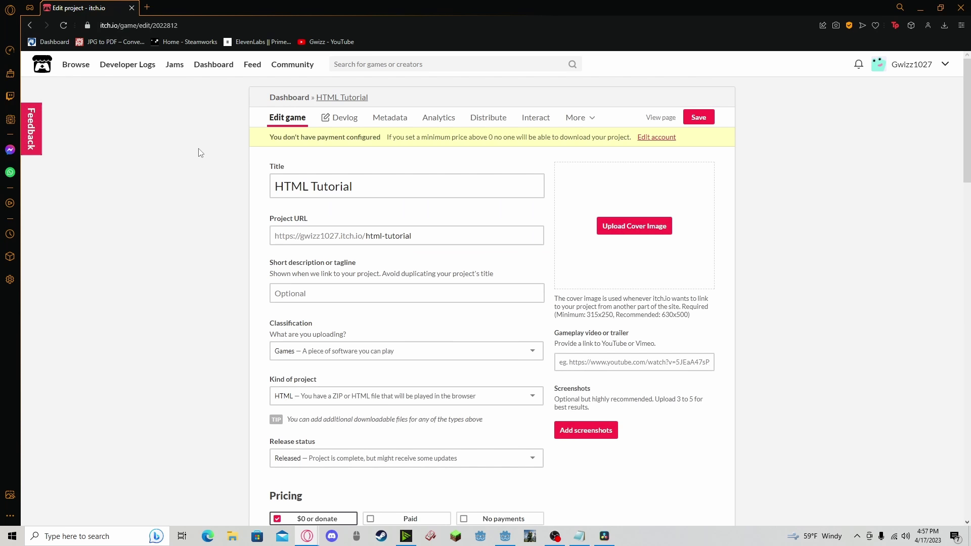
# Scroll back to the top of the Edit game page and click into the fields there
pyautogui.scroll(-20, 203, 376)
pyautogui.scroll(5, 206, 375)
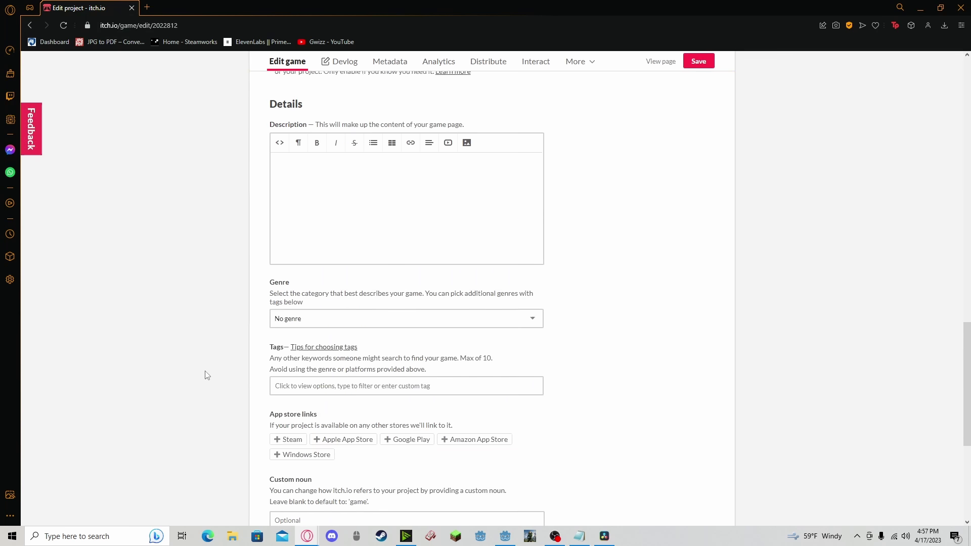
pyautogui.scroll(4, 205, 375)
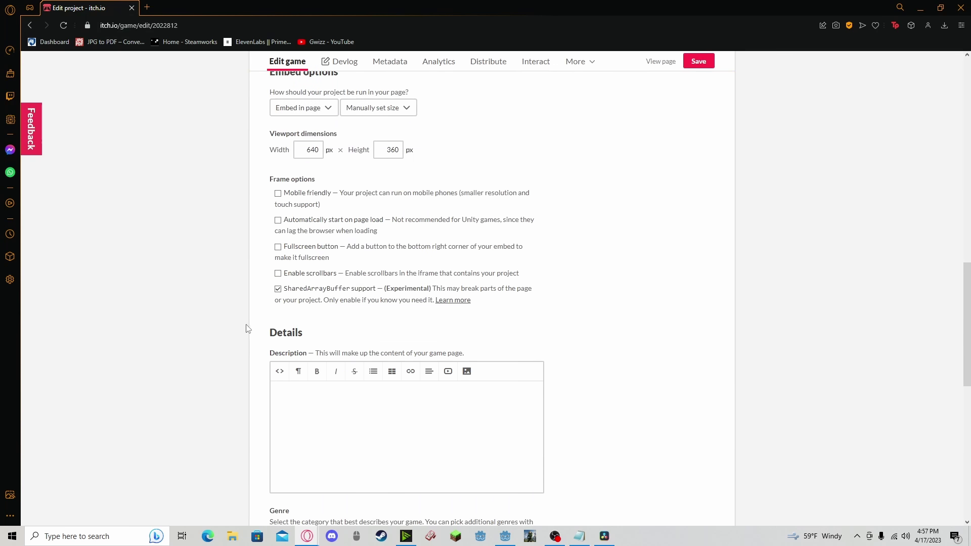
pyautogui.click(310, 149)
pyautogui.doubleClick(310, 150)
pyautogui.click(388, 150)
pyautogui.click(460, 154)
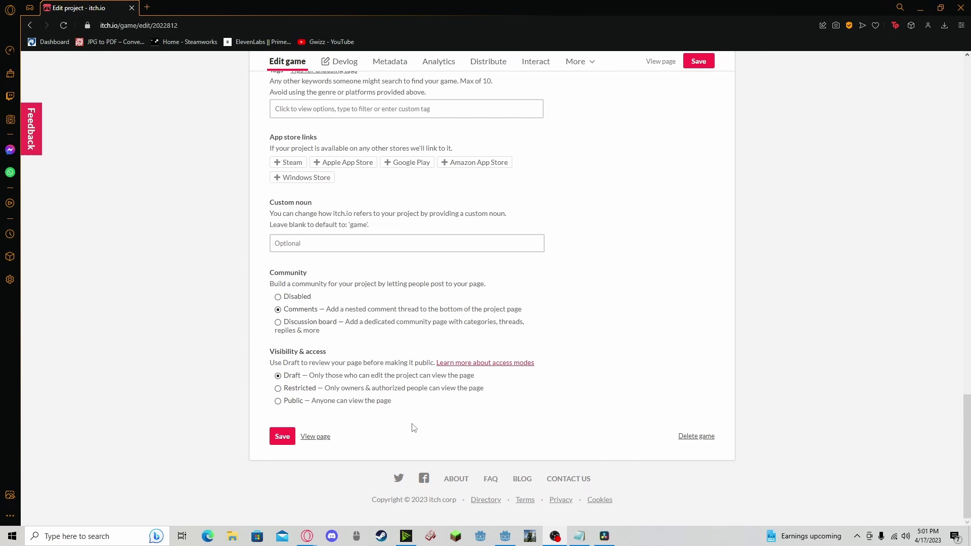
# Set Visibility & access to Public
pyautogui.click(333, 400)
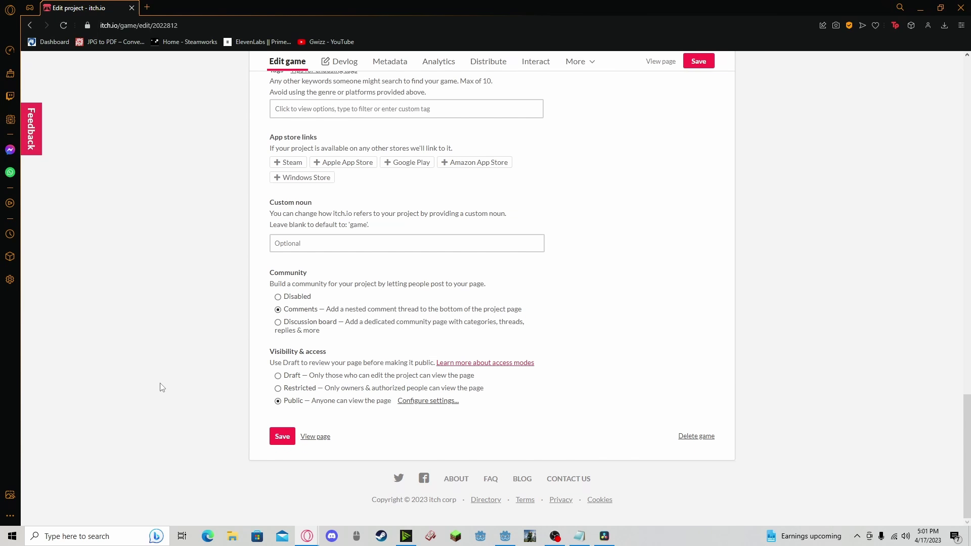